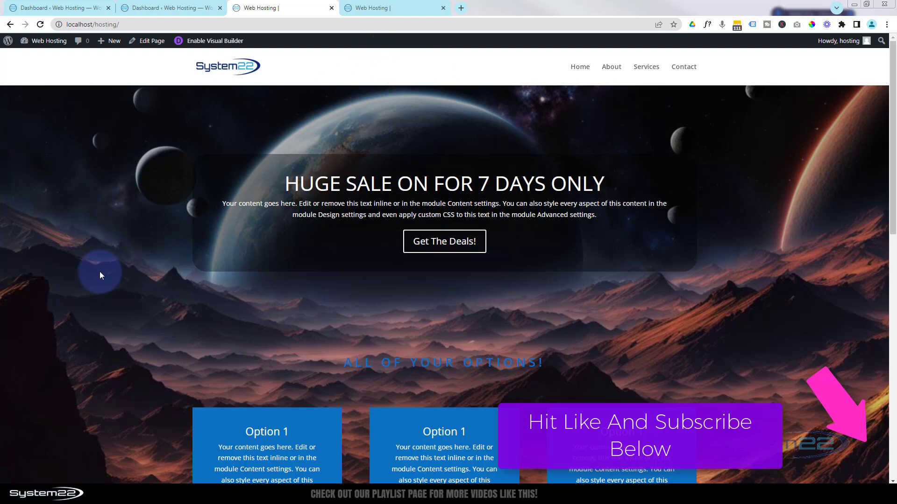
View the finished example page in the other tab, scrolling to see its black fixed header
scroll(100, 269, down, 5)
scroll(101, 267, up, 4)
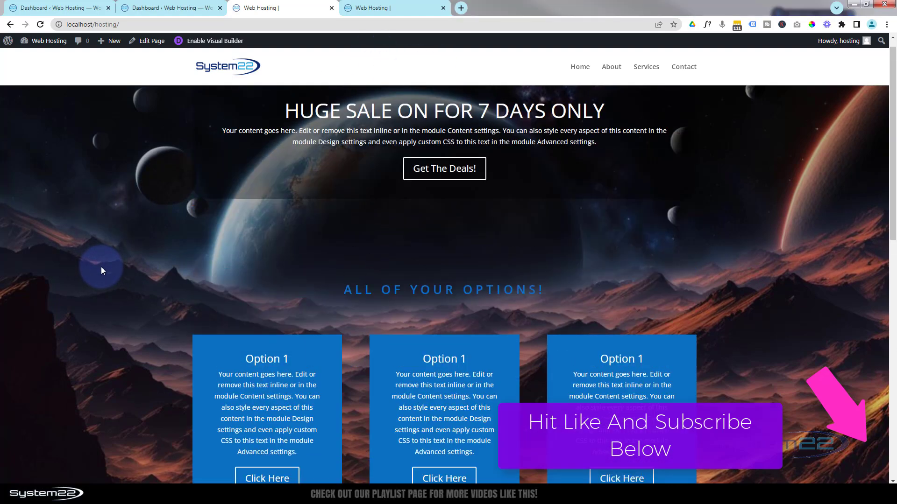
scroll(101, 267, up, 1)
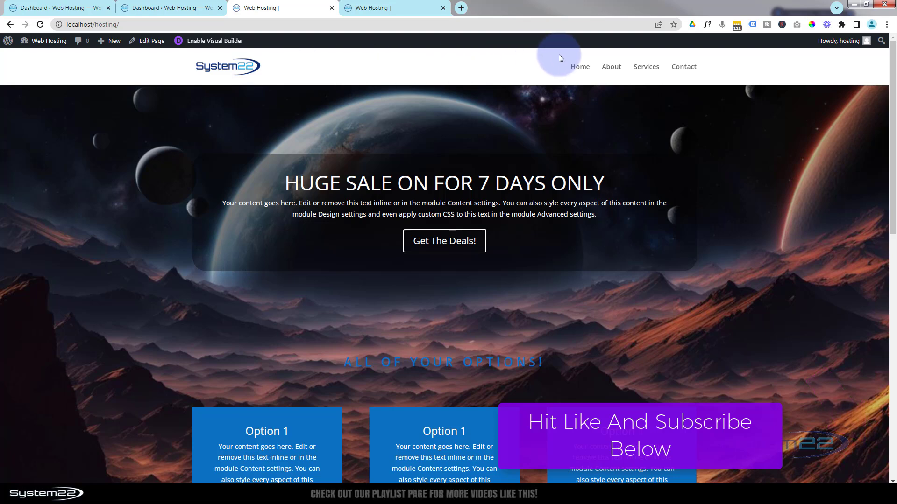
click(406, 9)
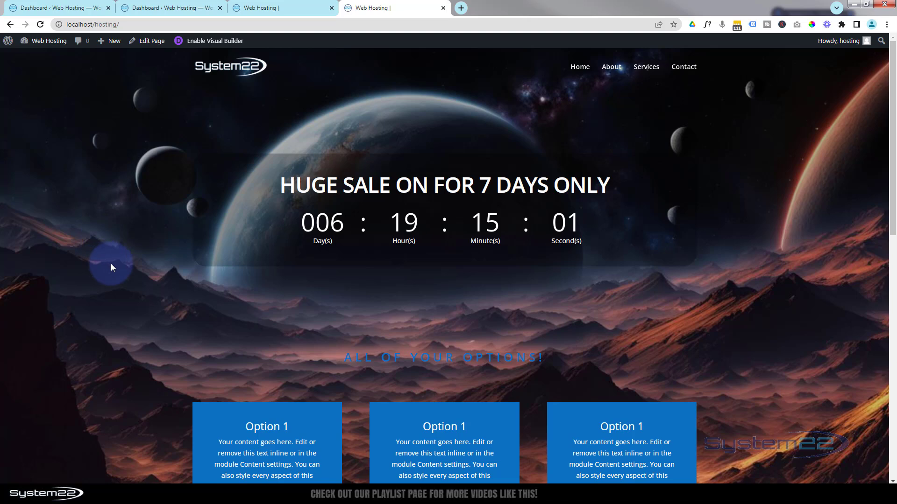
scroll(111, 263, down, 2)
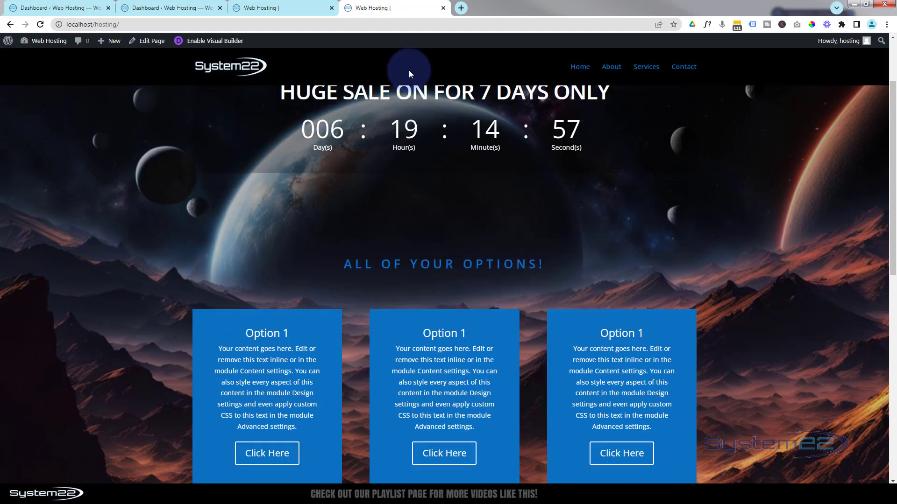
scroll(169, 196, down, 1)
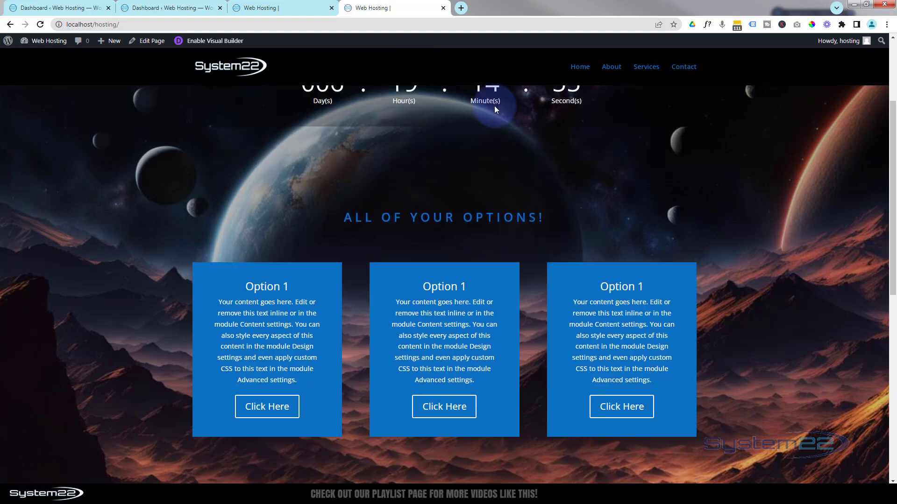
scroll(234, 172, down, 5)
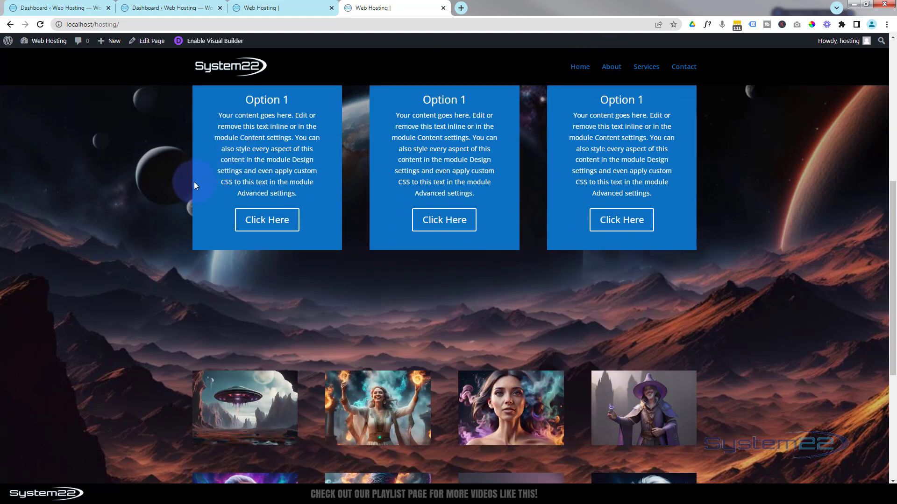
scroll(173, 197, up, 4)
scroll(157, 205, up, 4)
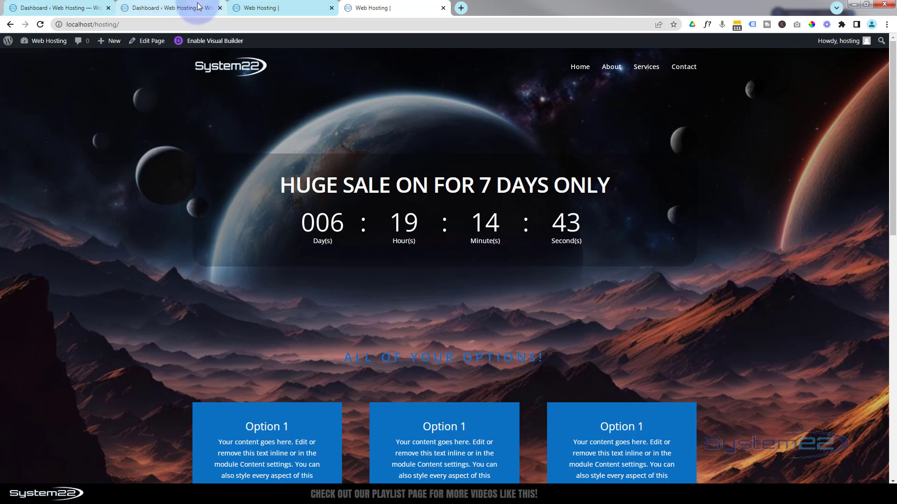
Return to the WordPress dashboard and launch the Divi Theme Customizer
click(175, 6)
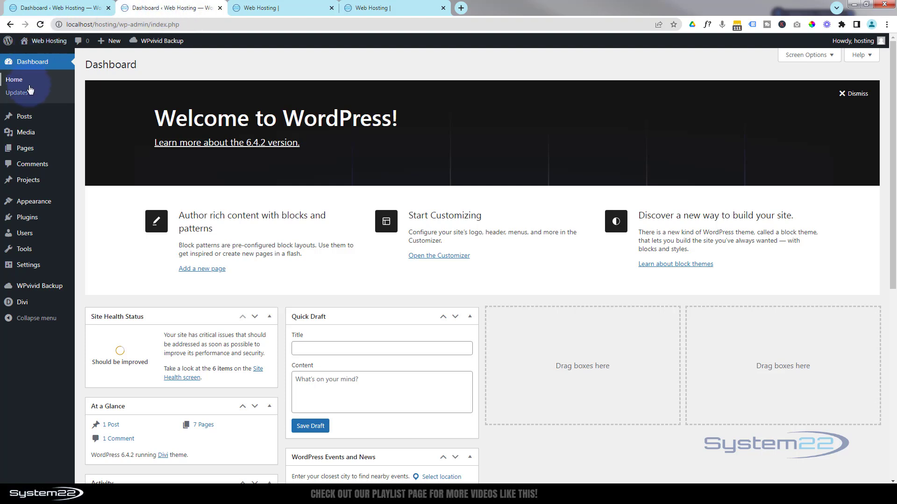
mouse_move(29, 200)
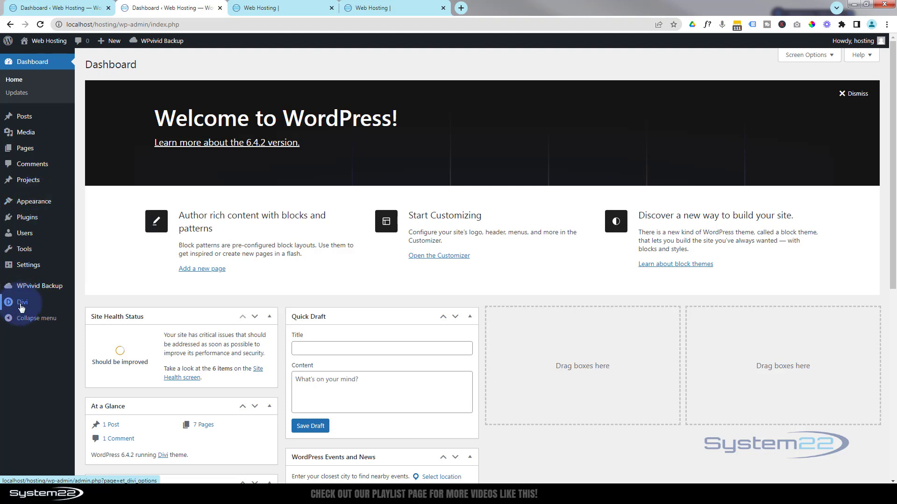
mouse_move(21, 306)
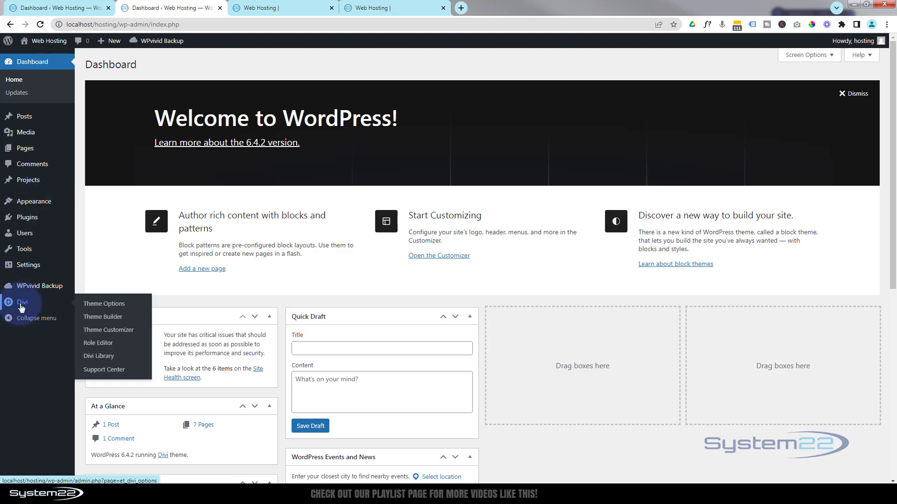
click(119, 335)
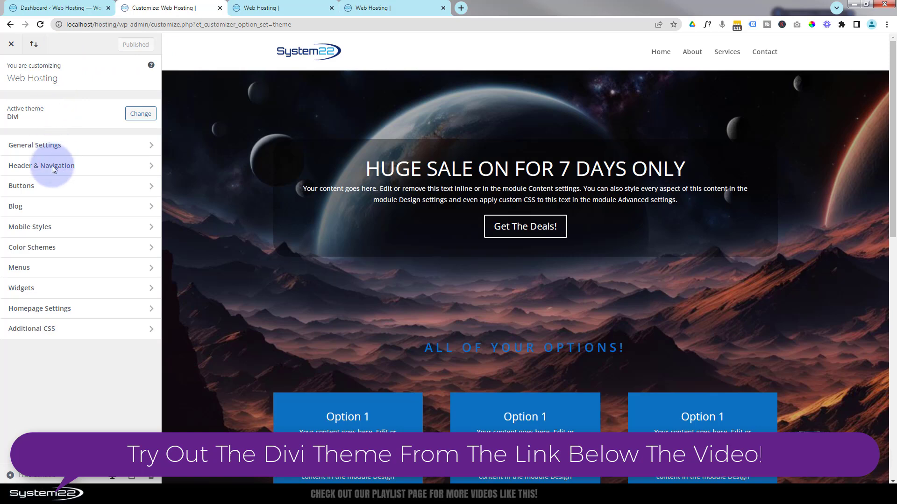
Make the Primary Menu Bar background colour fully transparent, with its opacity at zero
click(88, 166)
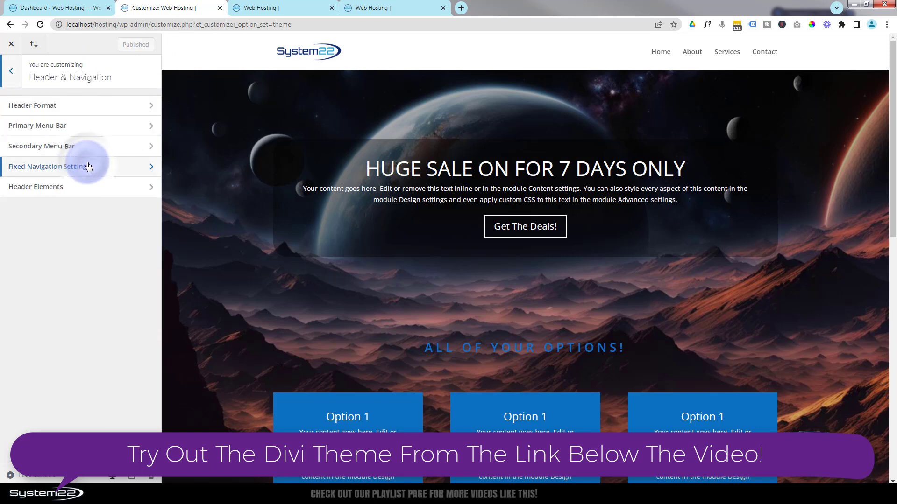
click(105, 126)
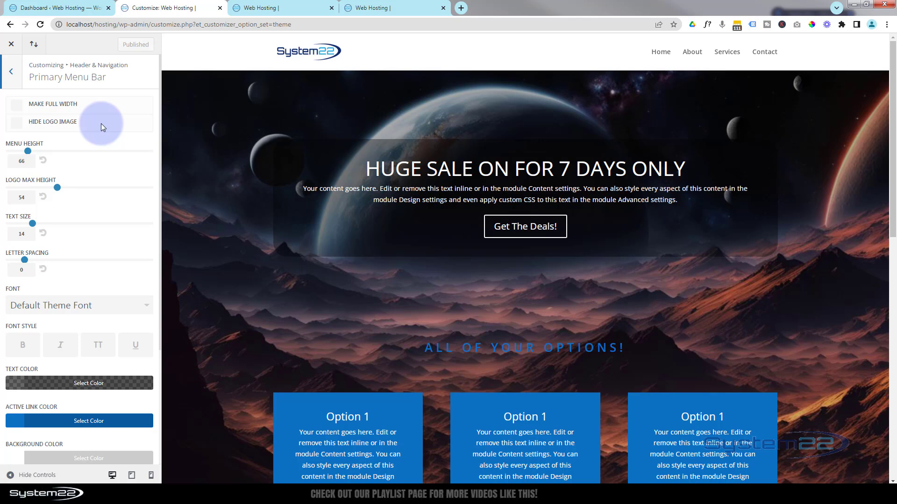
scroll(64, 169, down, 4)
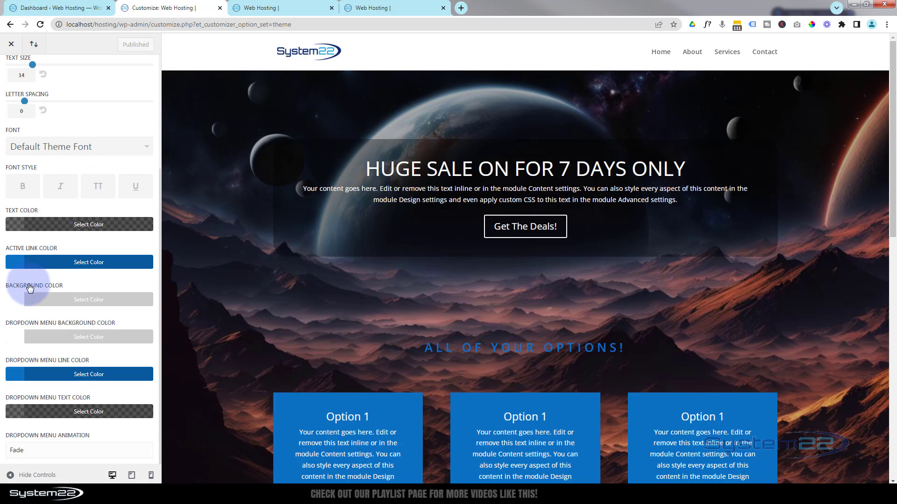
click(78, 306)
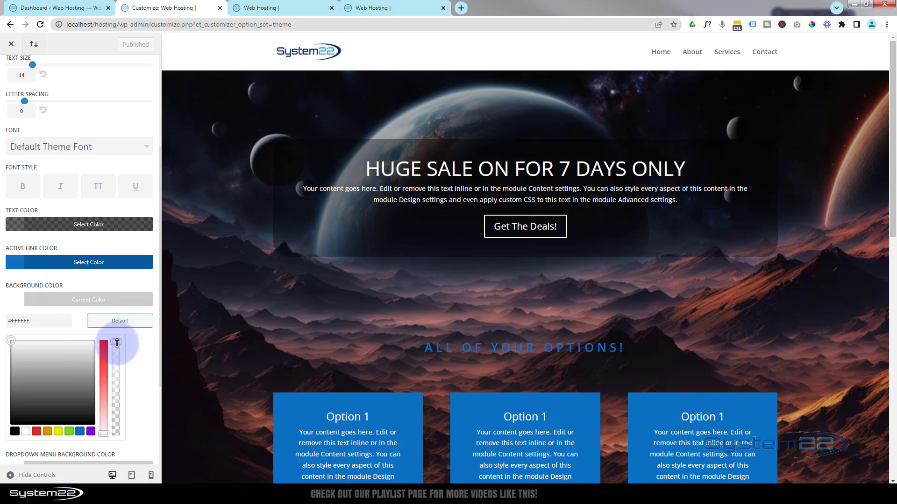
drag(117, 343, 114, 448)
click(397, 225)
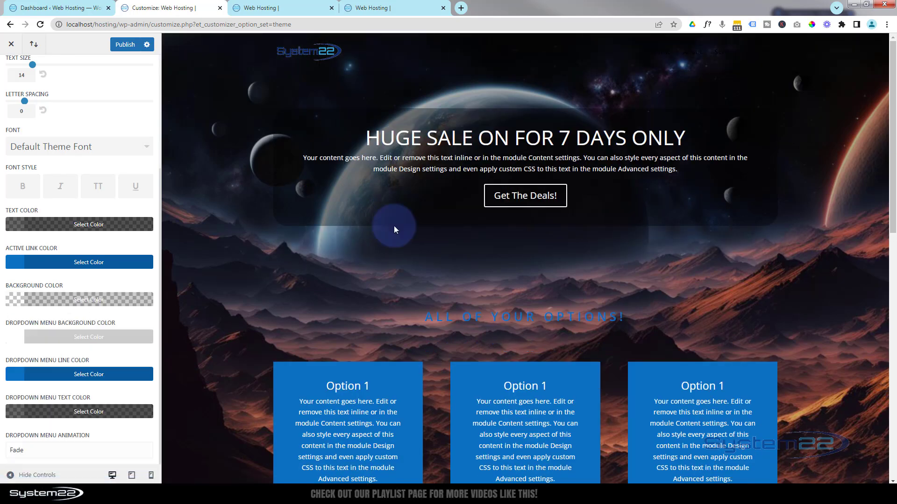
Set the primary menu's active link colour and text colour to solid white (#ffffff)
click(73, 270)
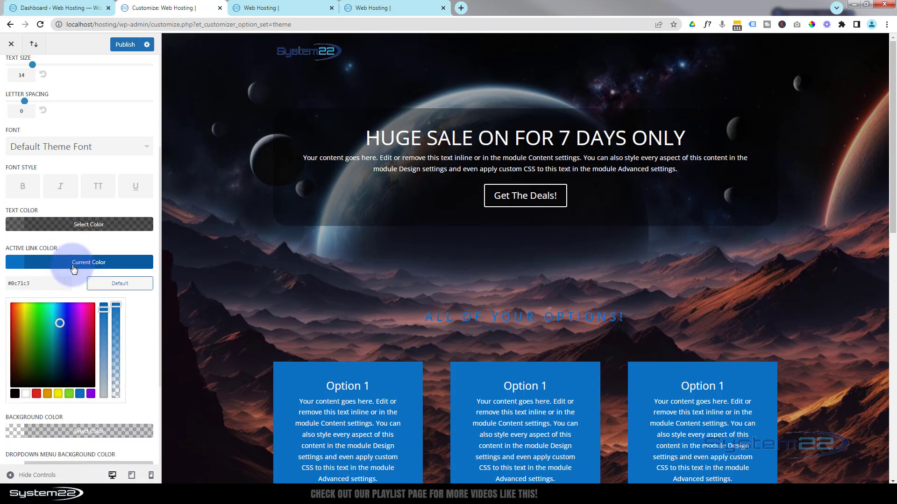
click(25, 394)
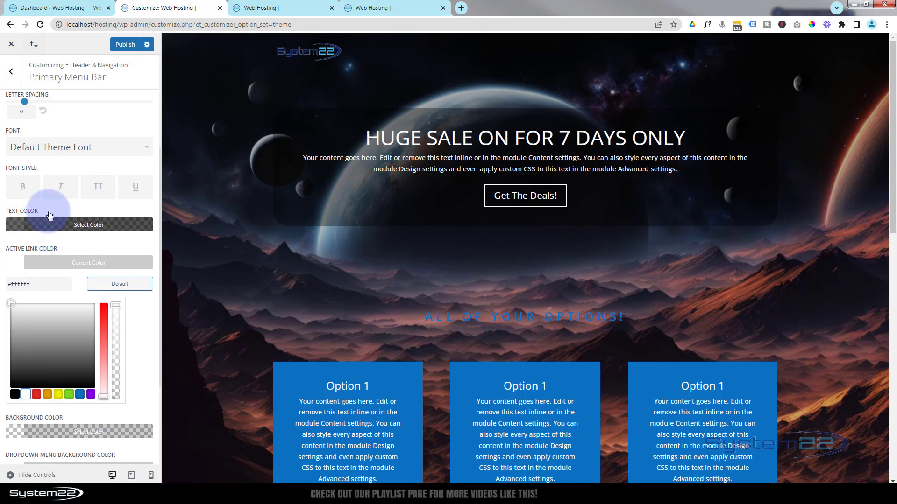
click(78, 226)
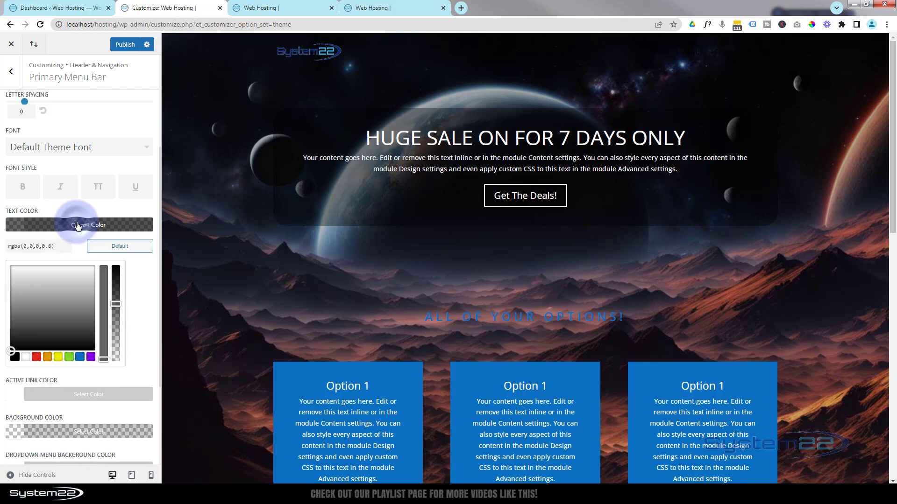
click(26, 358)
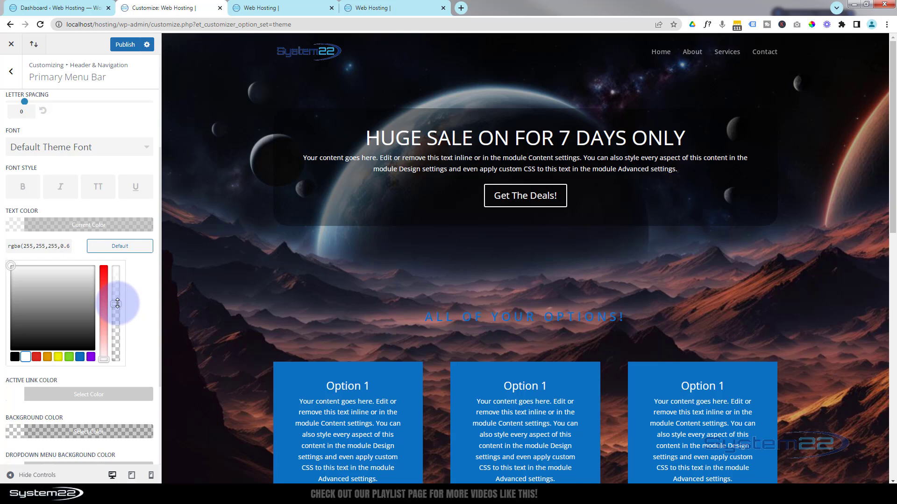
drag(118, 304, 117, 263)
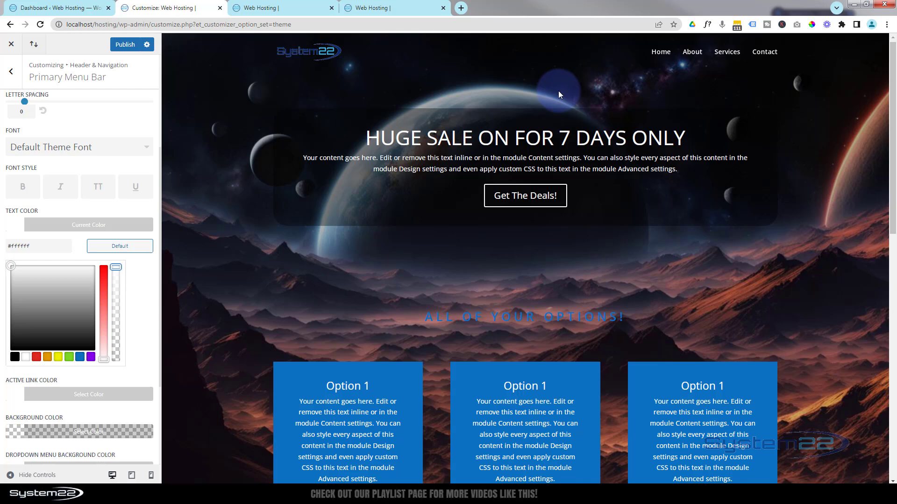
Scroll the preview to check the white menu links over the space hero image
scroll(559, 94, down, 3)
scroll(559, 94, down, 4)
scroll(559, 95, down, 1)
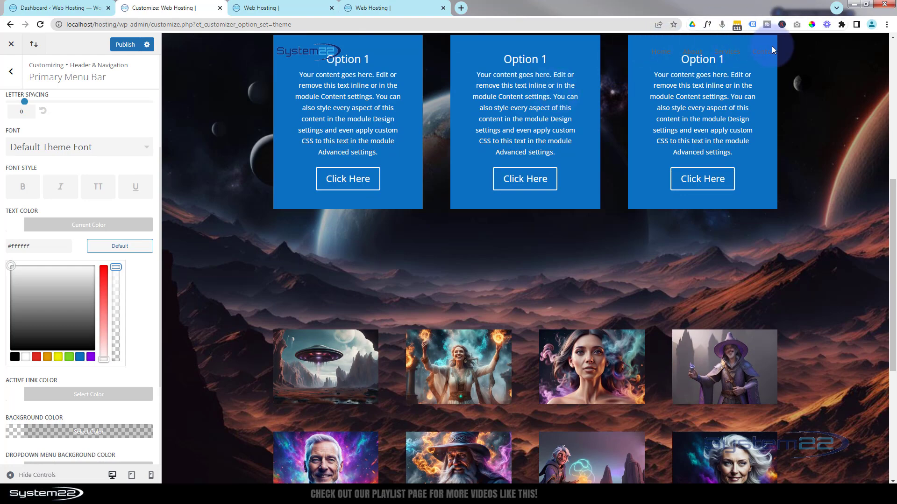
scroll(402, 116, down, 2)
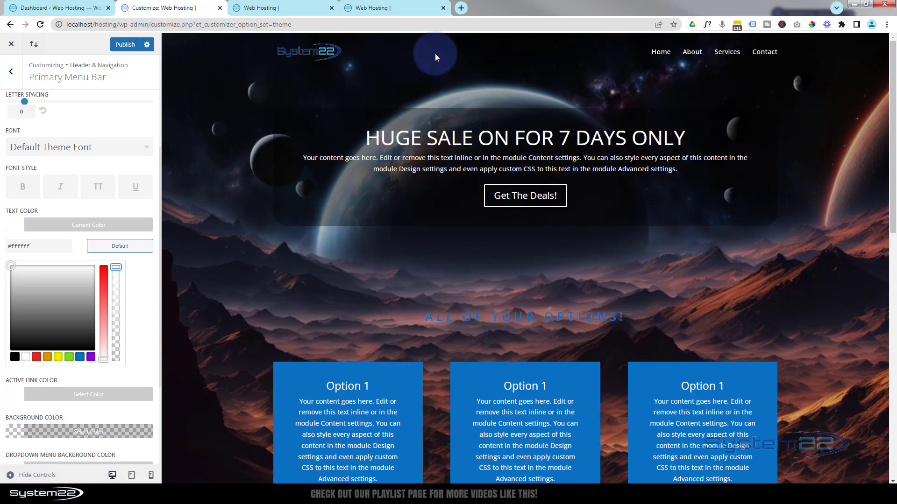
scroll(444, 100, down, 5)
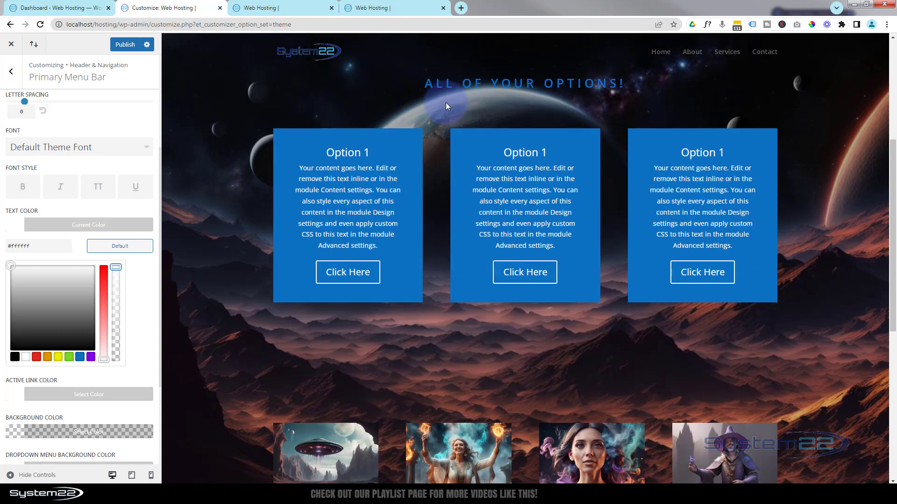
scroll(445, 102, up, 5)
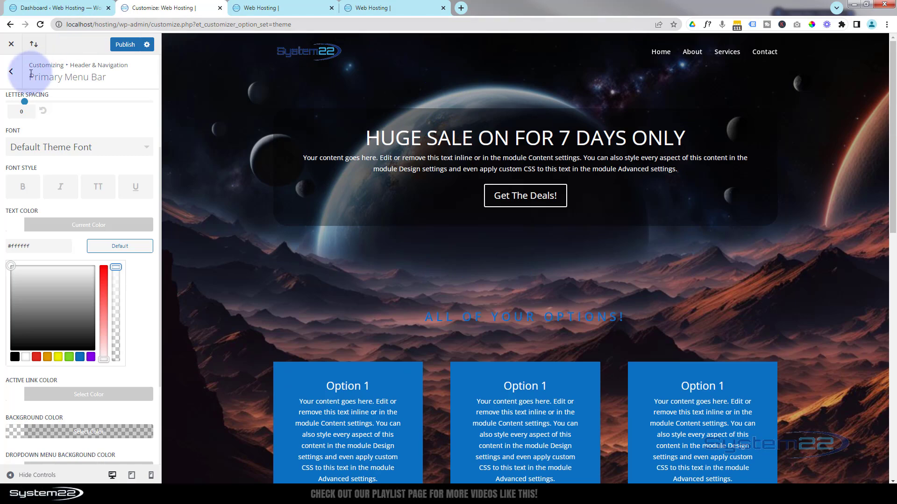
Set the Fixed Navigation primary menu background colour to black (#000000)
click(12, 72)
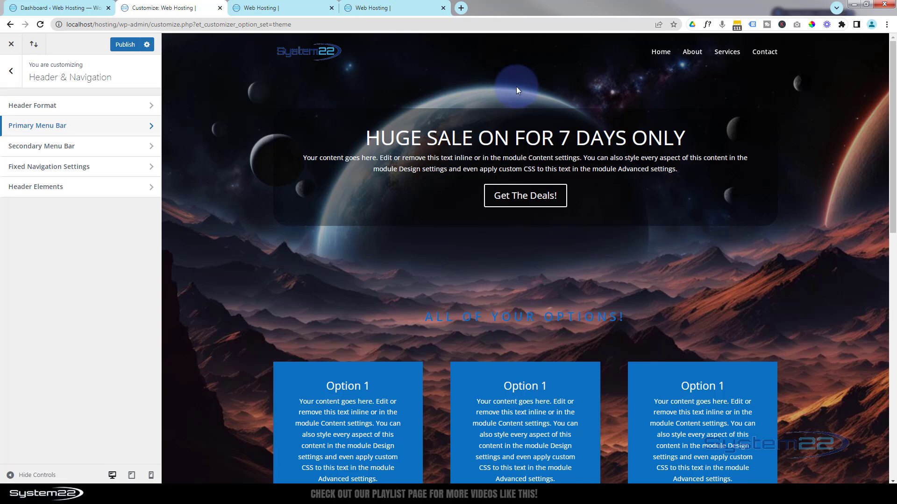
scroll(517, 88, down, 3)
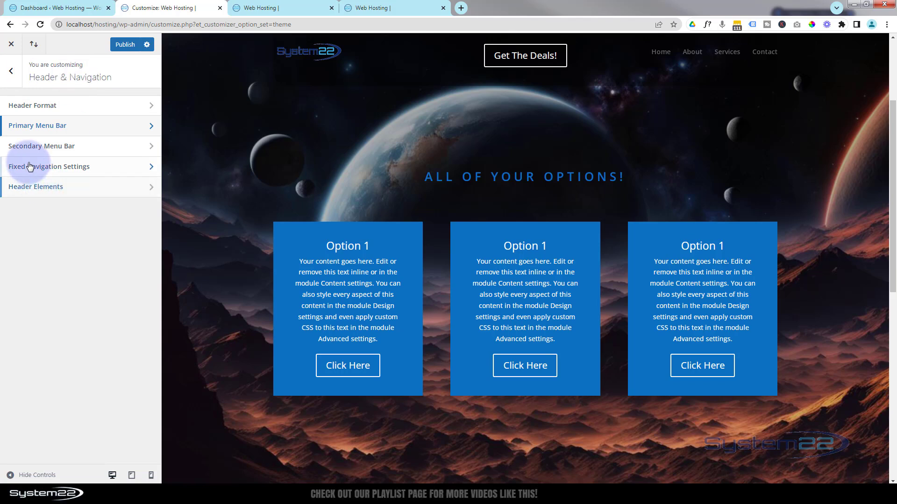
click(74, 171)
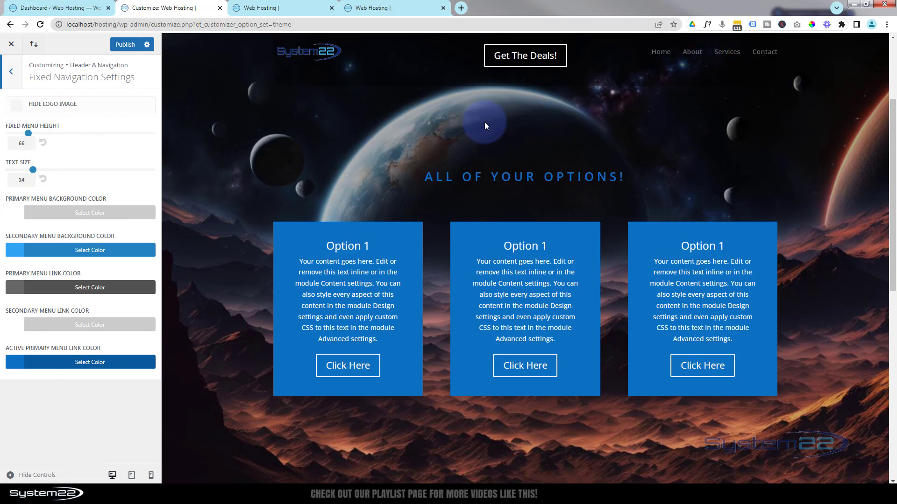
scroll(484, 122, up, 3)
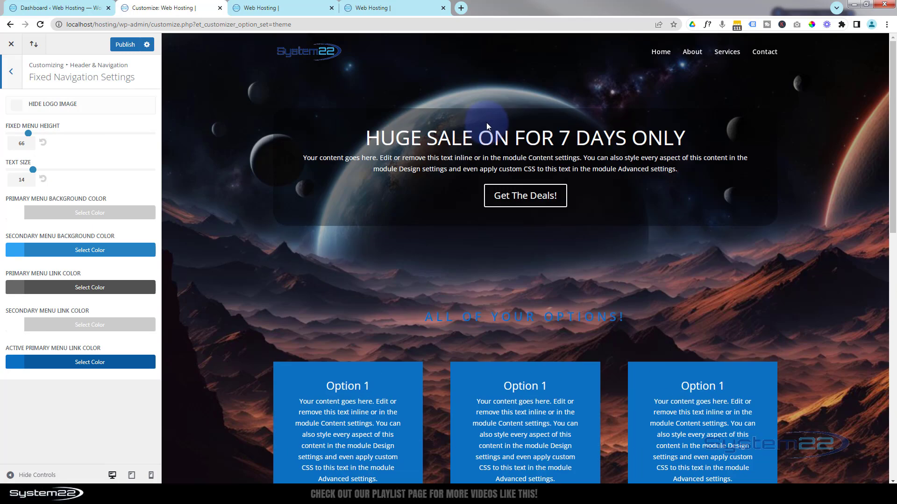
click(61, 214)
click(14, 345)
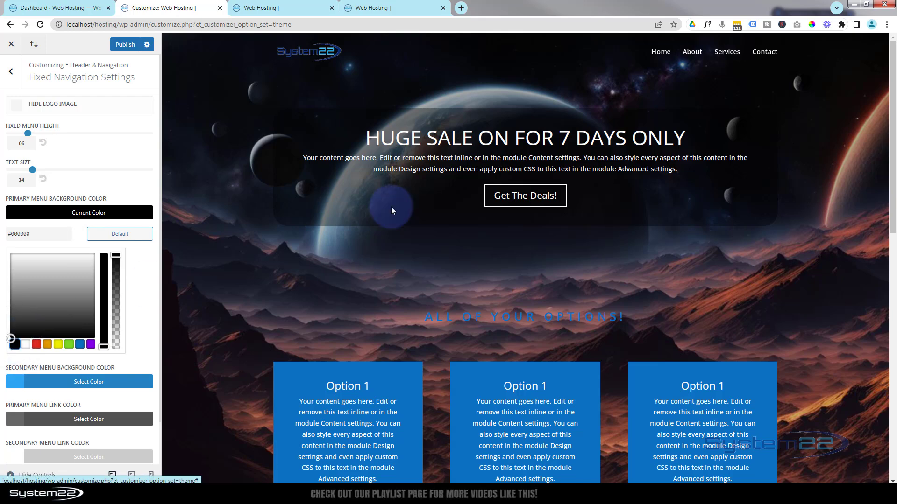
Scroll the preview up and down to confirm the sticky header turns solid black
scroll(511, 119, down, 1)
scroll(512, 122, down, 1)
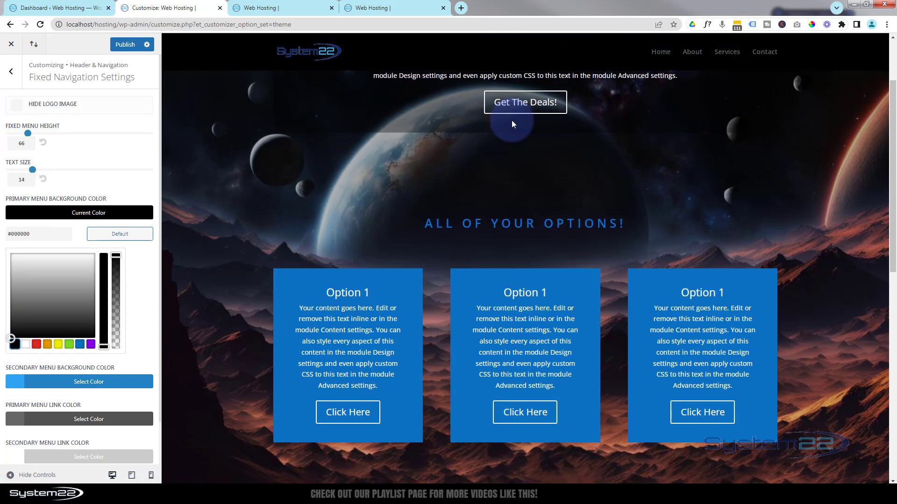
scroll(511, 119, down, 1)
scroll(512, 119, up, 2)
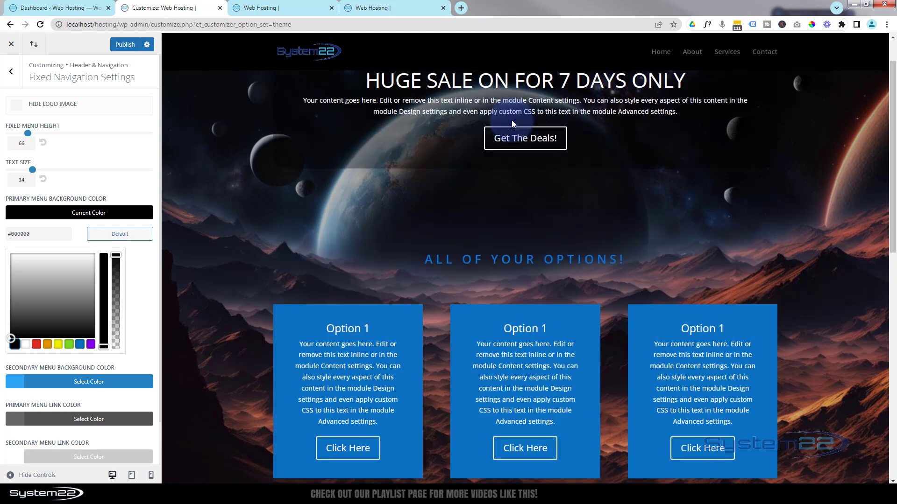
scroll(514, 117, down, 1)
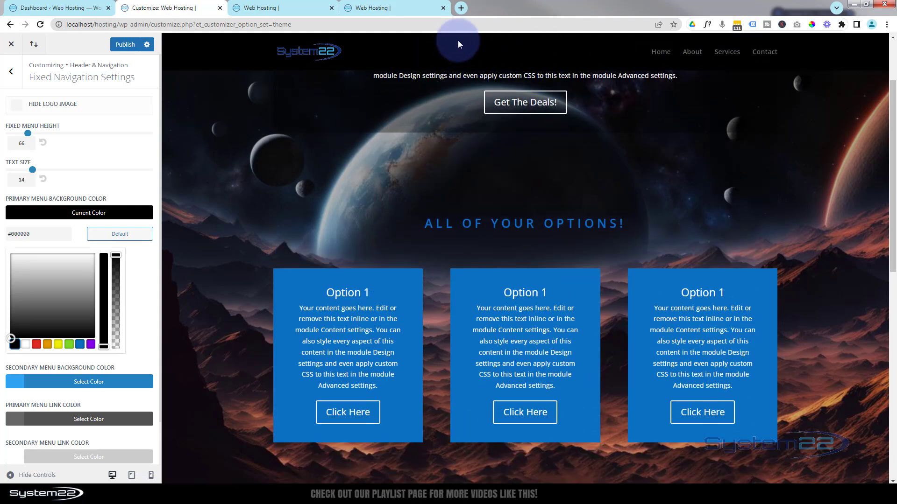
scroll(452, 93, down, 2)
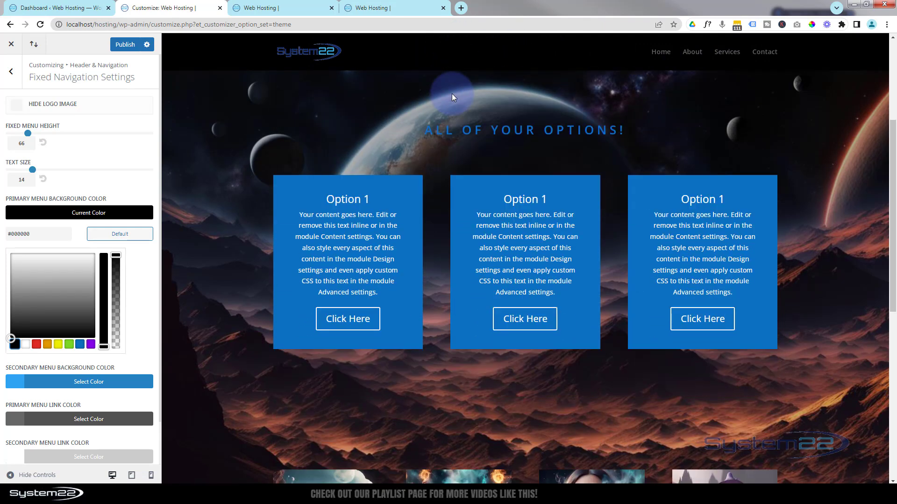
scroll(452, 94, down, 1)
scroll(453, 93, up, 4)
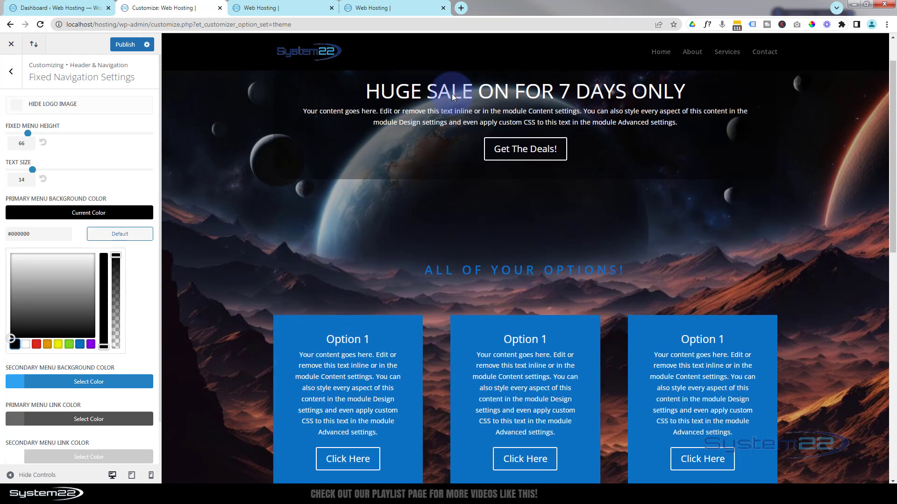
scroll(453, 94, down, 3)
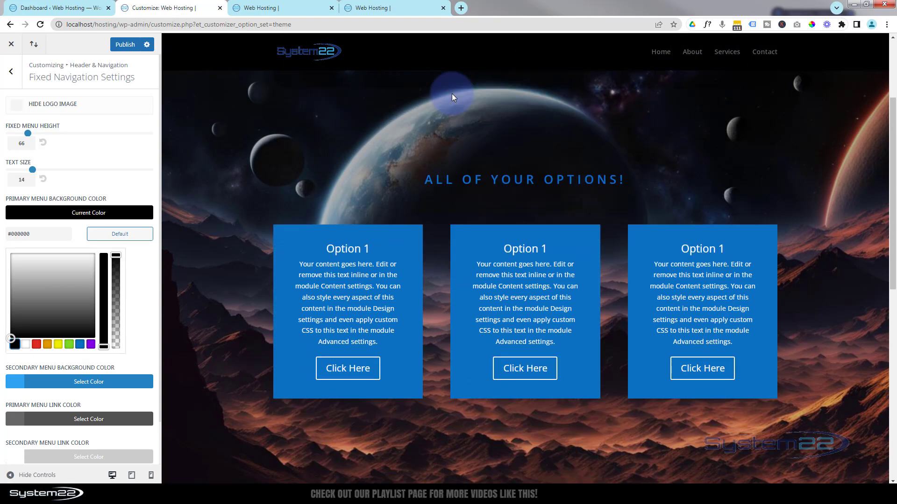
scroll(452, 94, up, 3)
scroll(453, 94, down, 2)
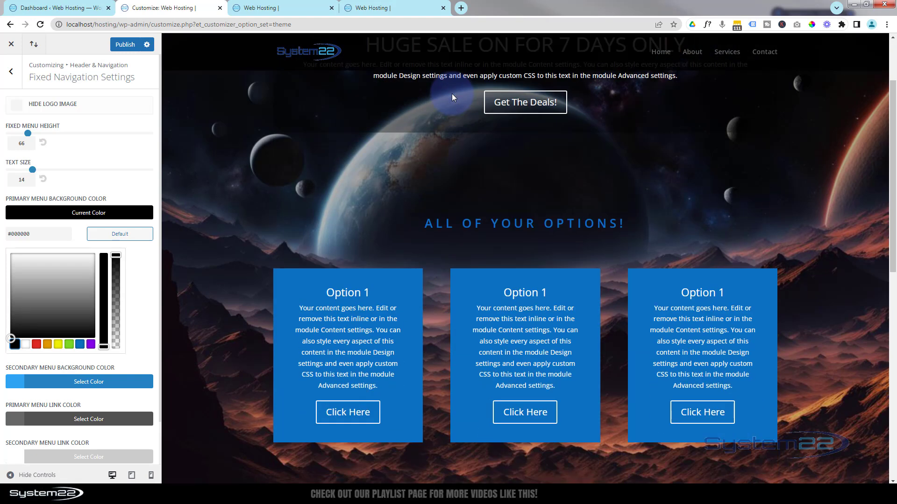
scroll(452, 93, up, 2)
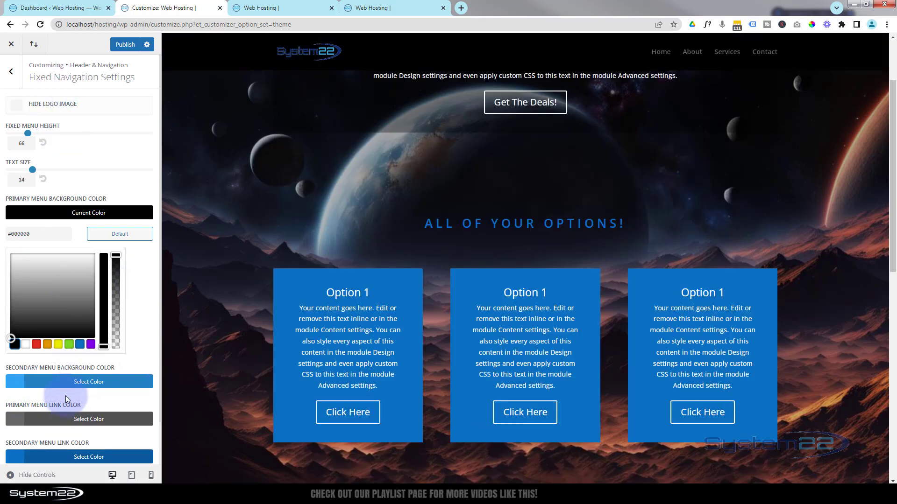
Set the fixed menu link colour to blue #0c71c3 and scroll the preview to verify
click(70, 419)
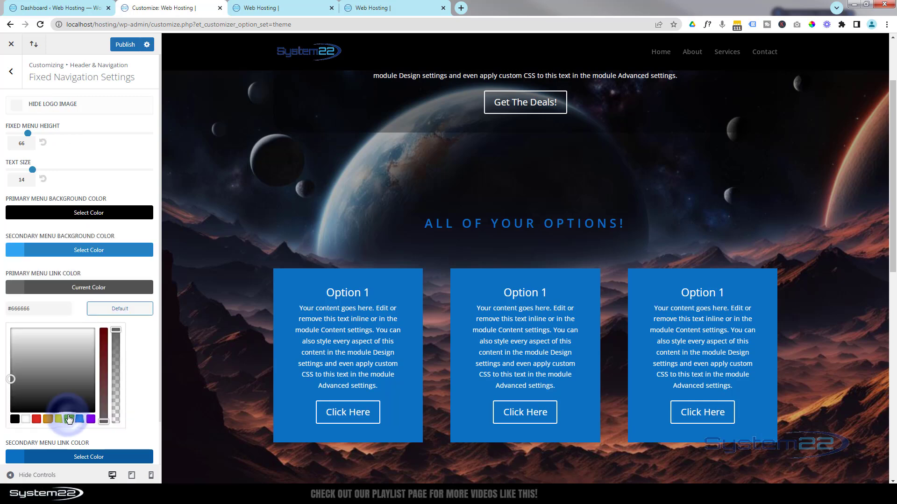
click(80, 420)
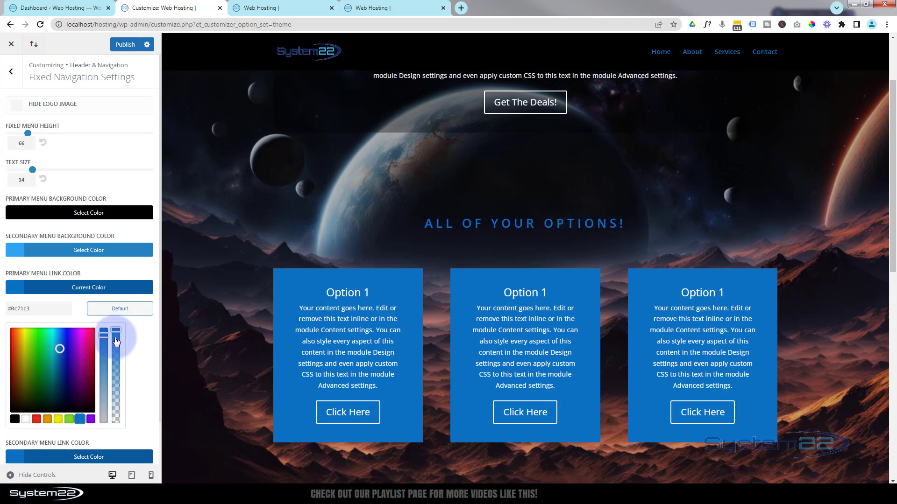
scroll(476, 197, up, 2)
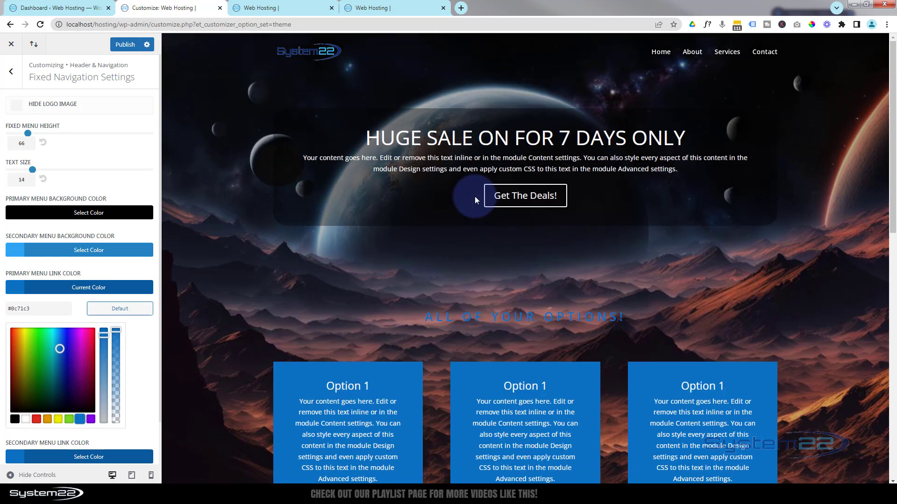
scroll(475, 197, down, 5)
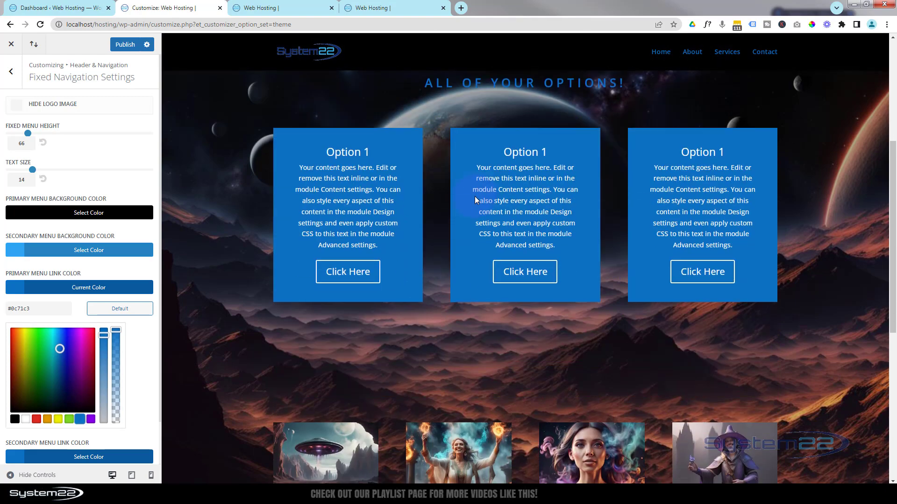
scroll(475, 196, down, 5)
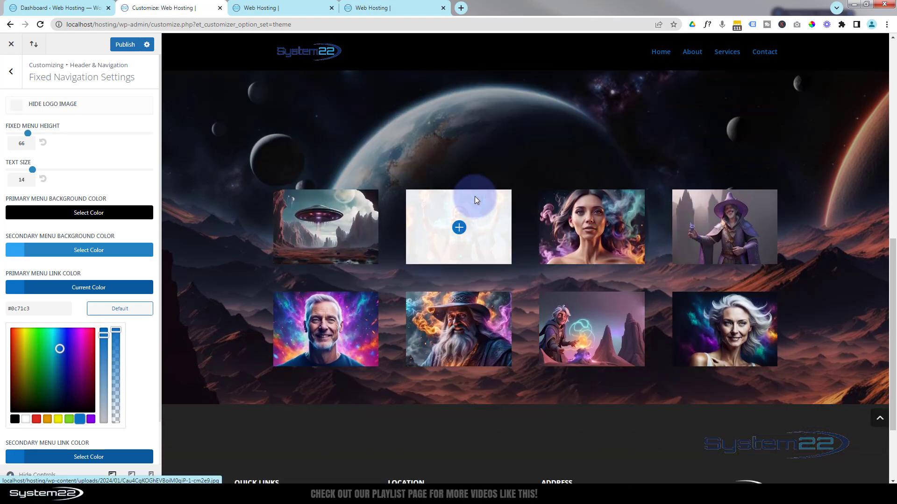
scroll(475, 197, up, 10)
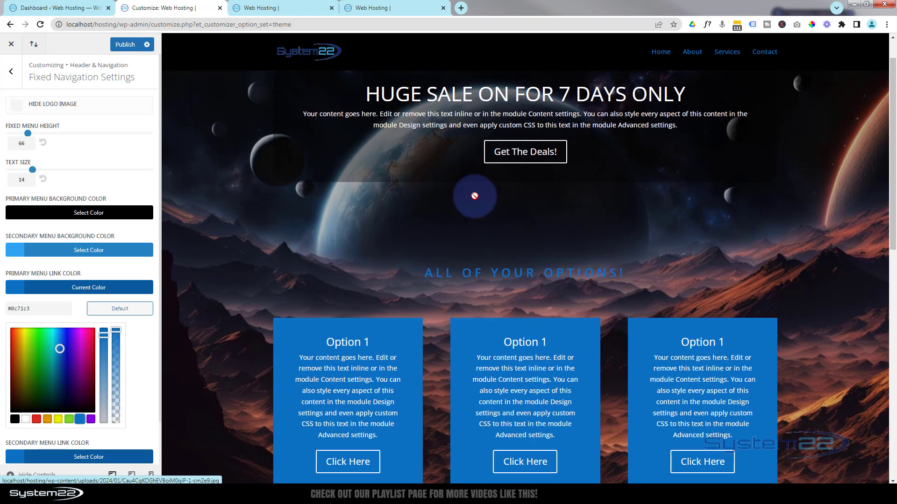
scroll(223, 99, up, 1)
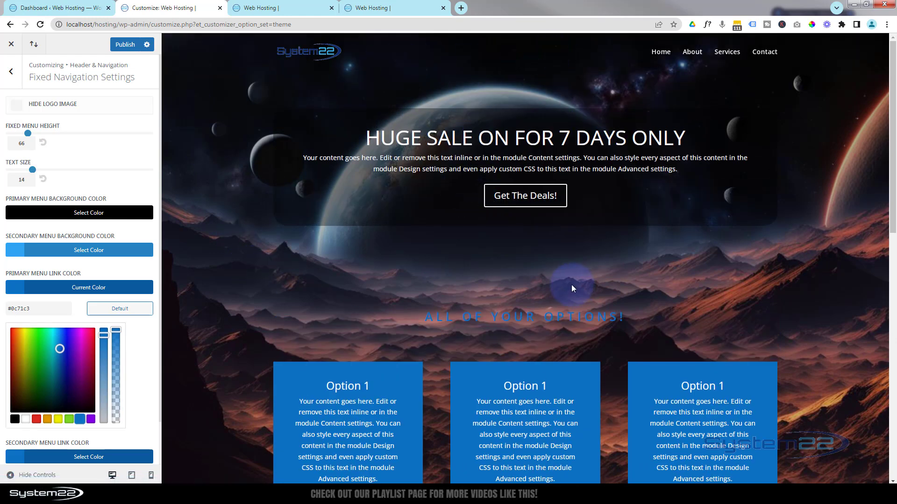
scroll(573, 287, down, 3)
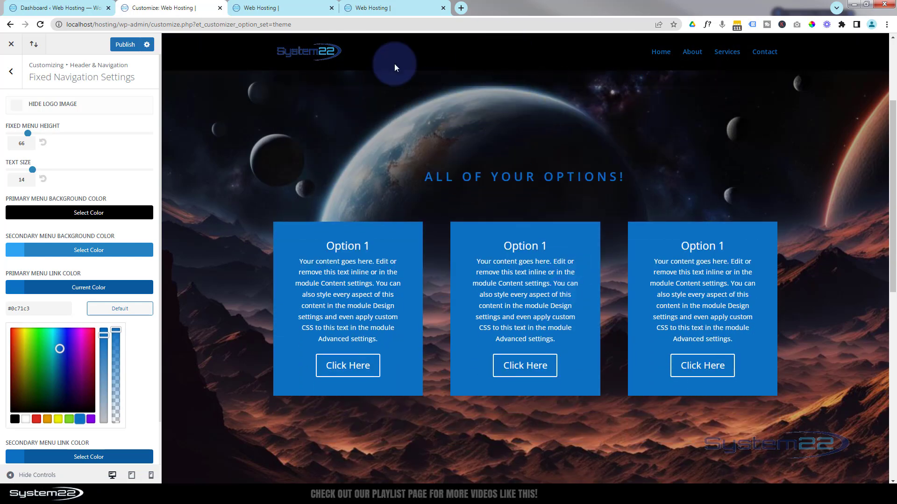
scroll(556, 131, down, 1)
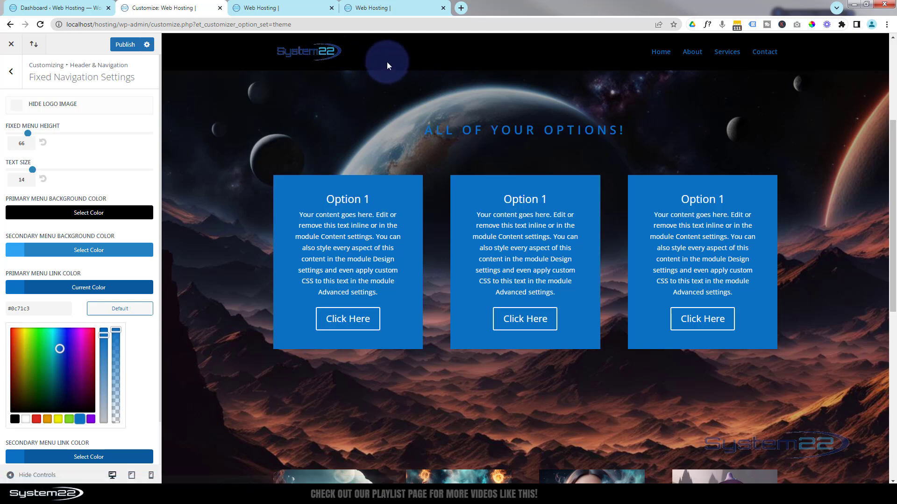
Set system22-white-b-shadow.png as the logo in Divi Theme Options and save the change
click(41, 6)
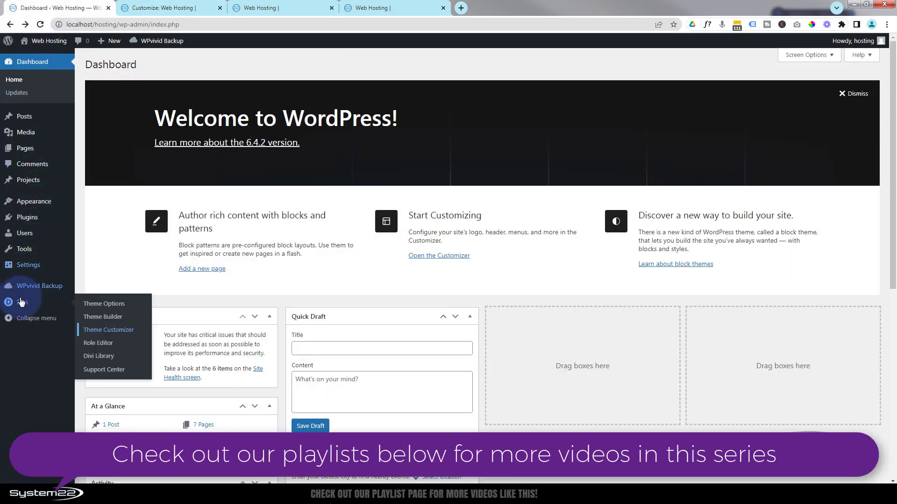
mouse_move(24, 306)
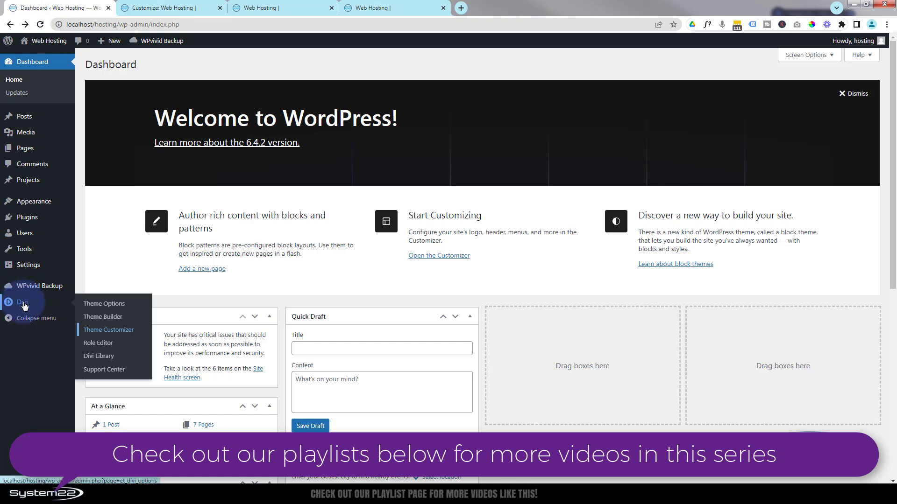
click(104, 306)
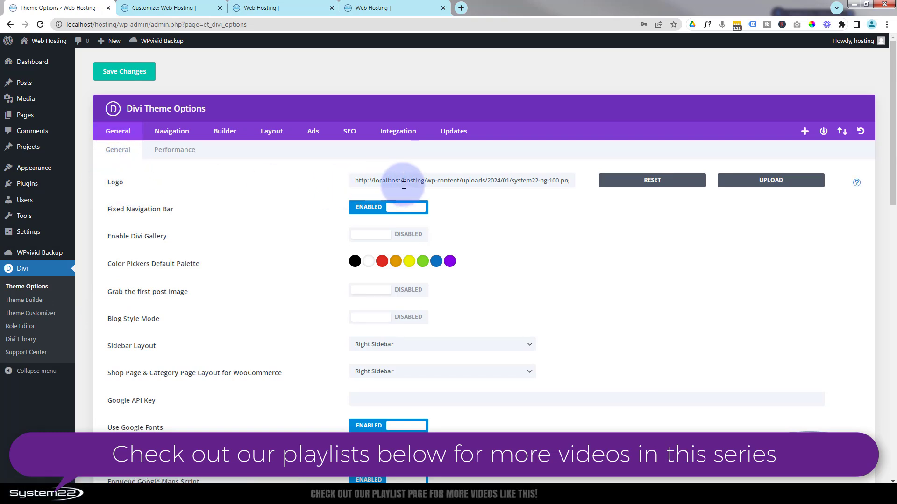
click(755, 182)
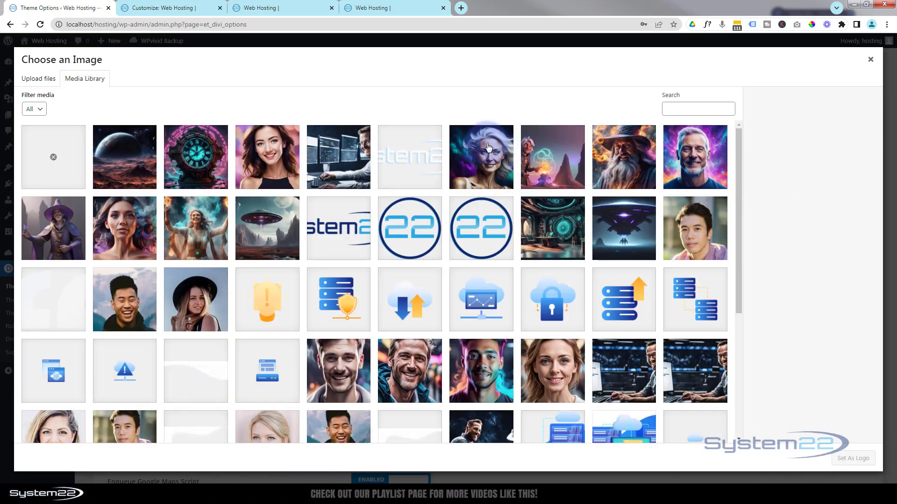
click(407, 157)
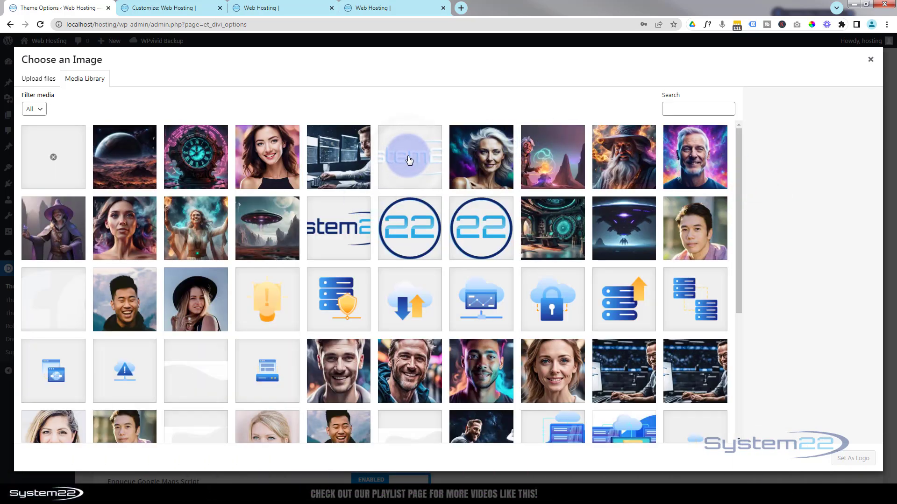
click(845, 461)
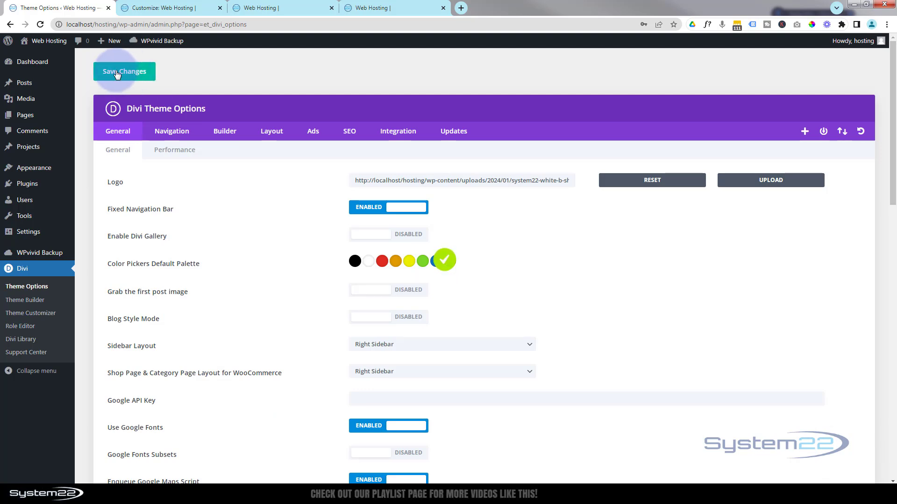
click(123, 6)
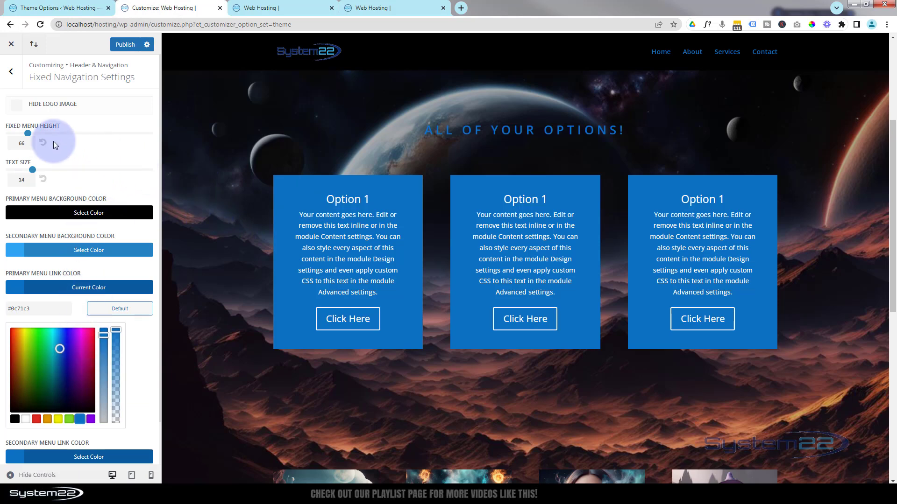
Publish the Customizer header changes and switch to the live site tab
click(126, 45)
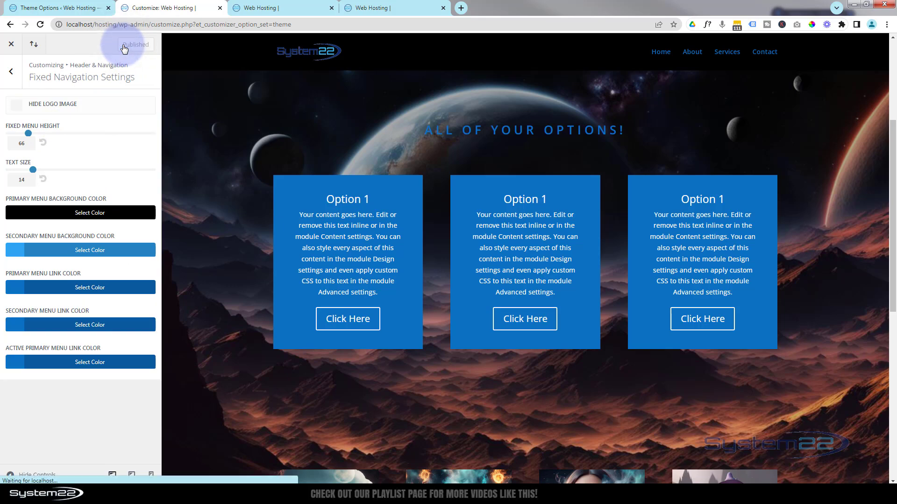
click(304, 9)
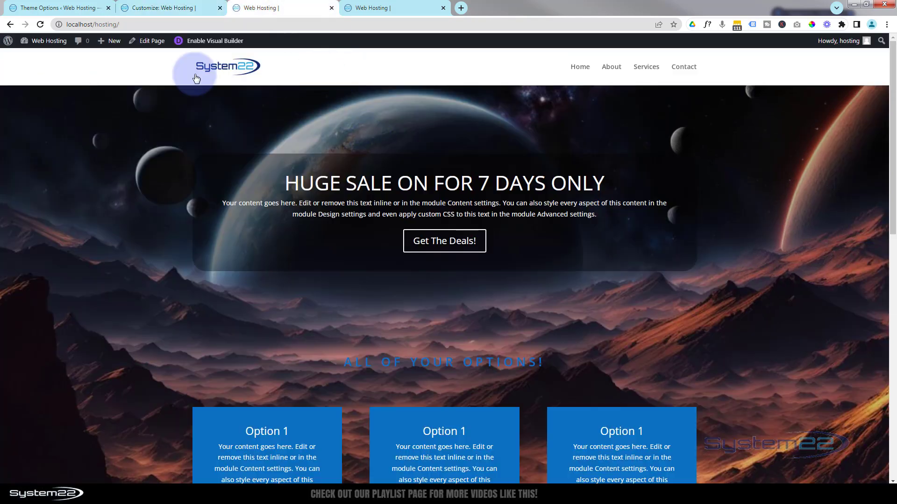
Reload the live site and scroll to check the white logo header and black scrolled header
click(40, 24)
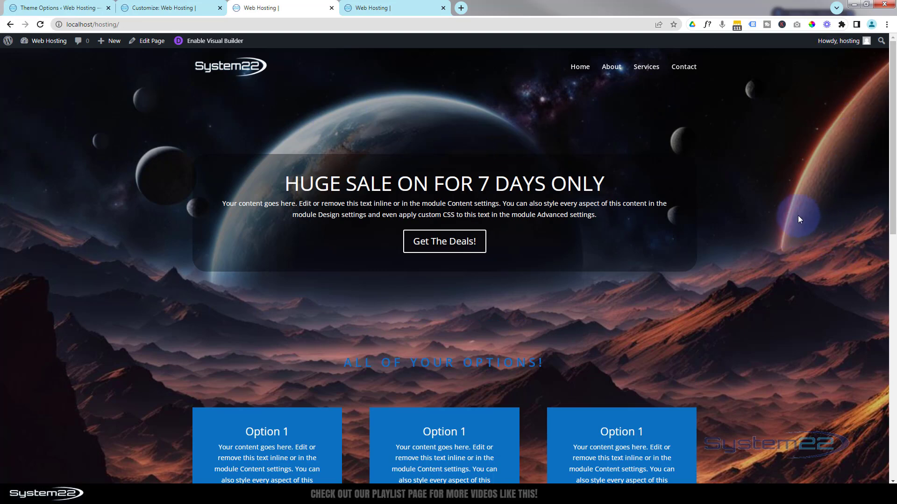
scroll(802, 207, down, 4)
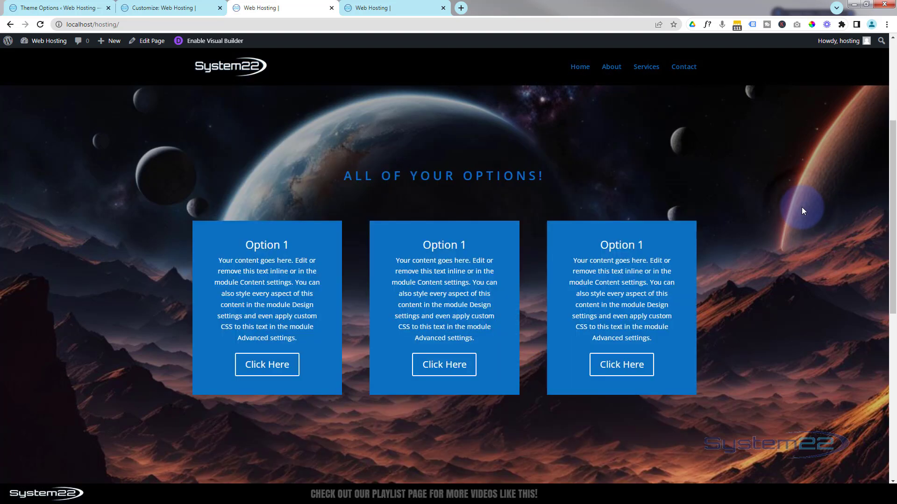
scroll(801, 207, down, 3)
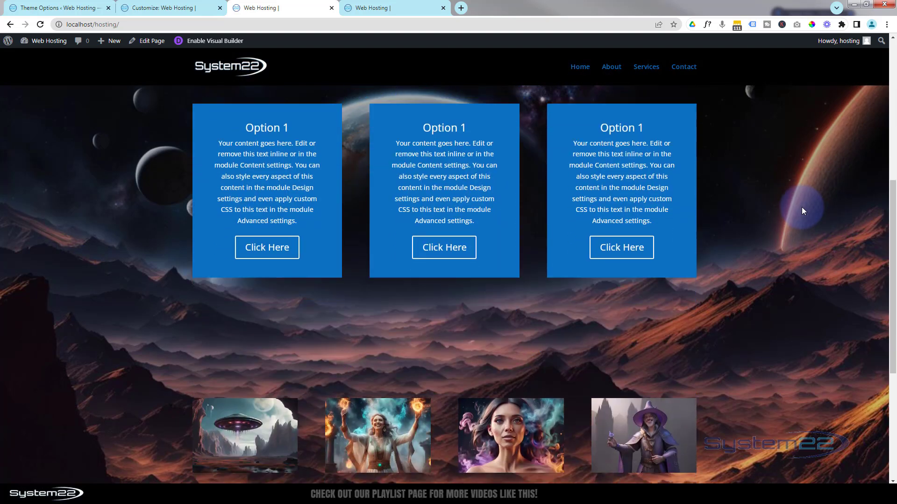
scroll(801, 206, down, 4)
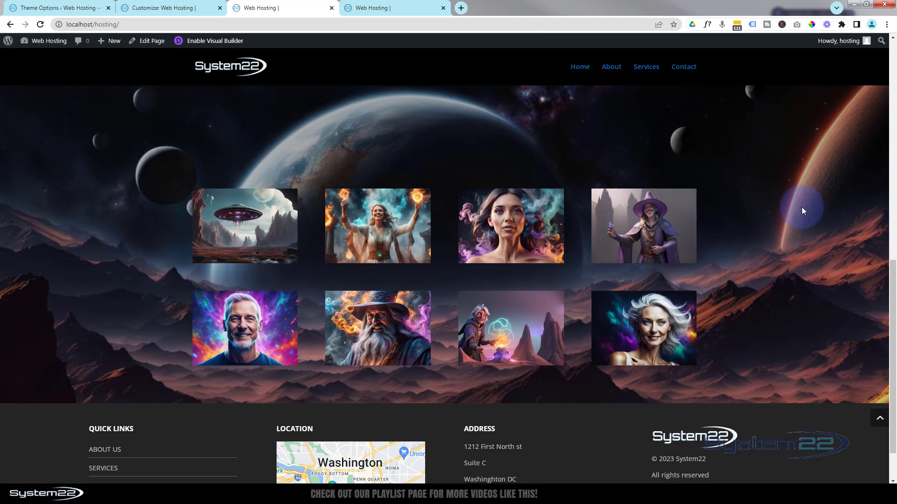
scroll(802, 207, up, 2)
scroll(801, 206, up, 8)
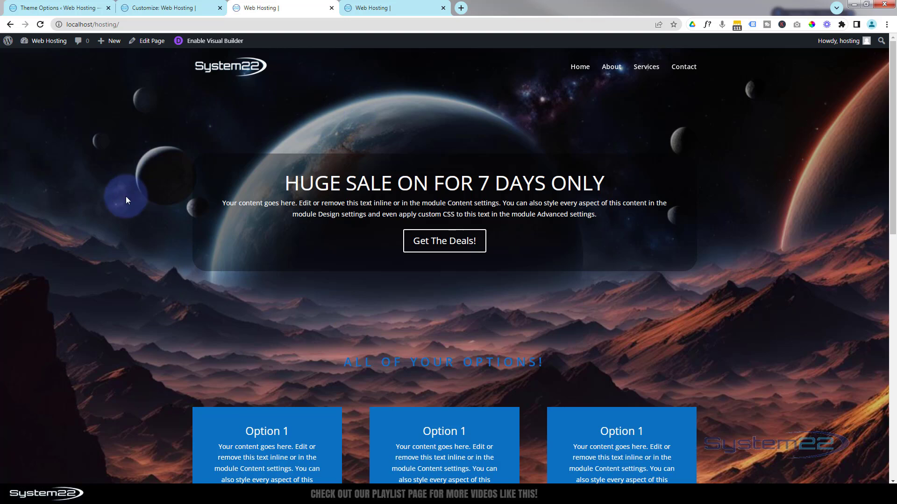
scroll(75, 281, down, 2)
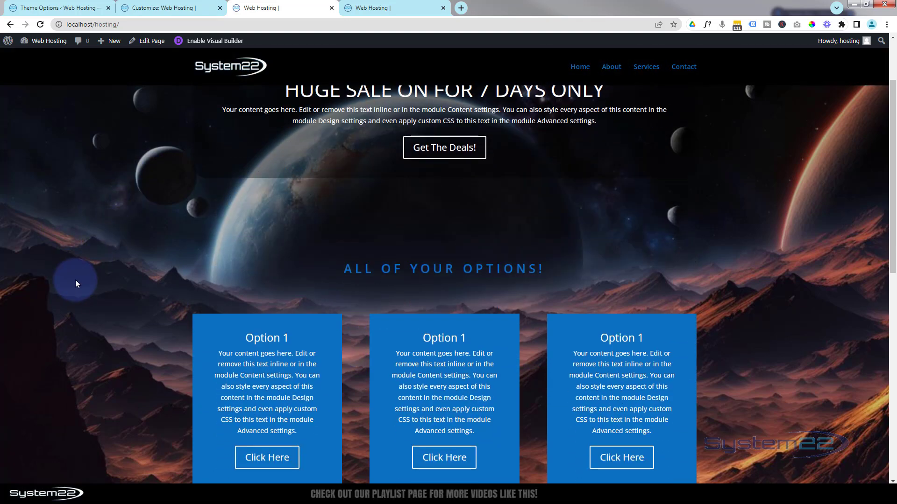
scroll(75, 280, up, 2)
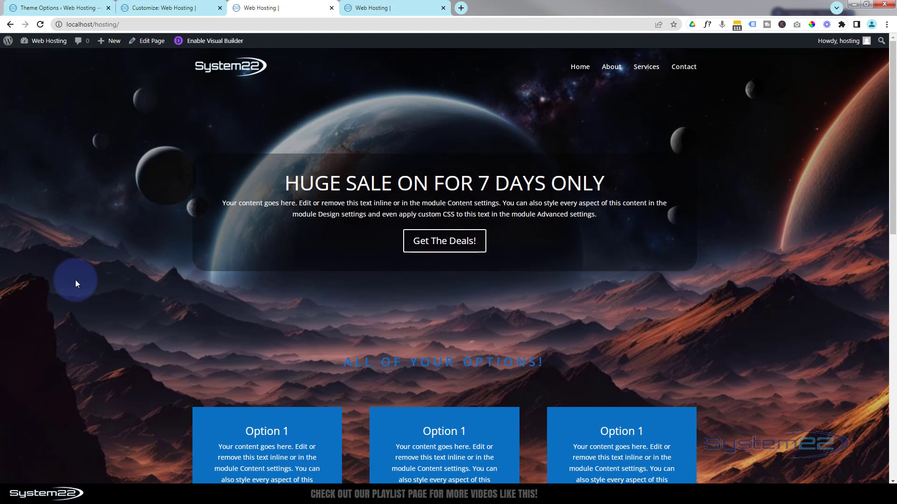
scroll(131, 253, down, 4)
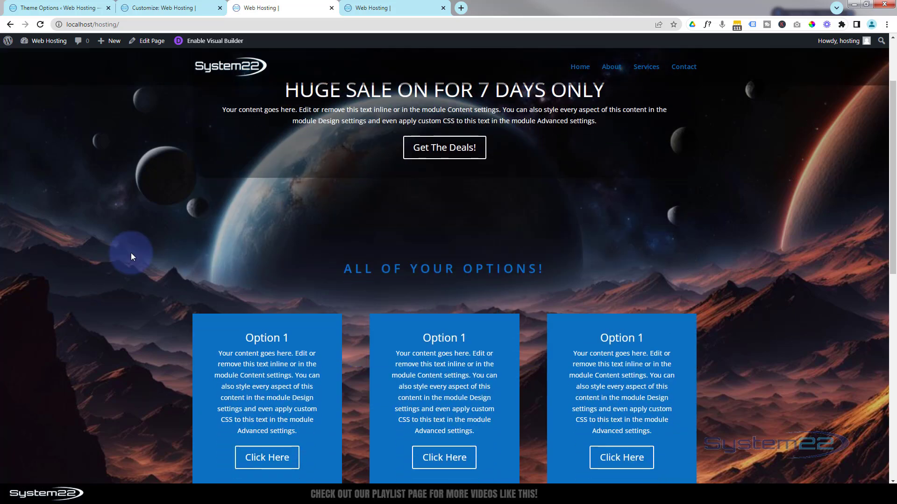
scroll(131, 253, down, 3)
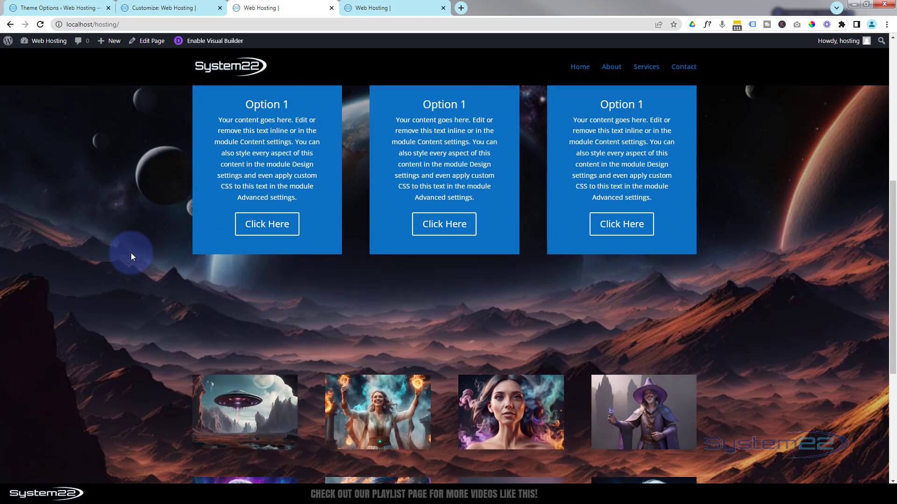
scroll(131, 254, up, 4)
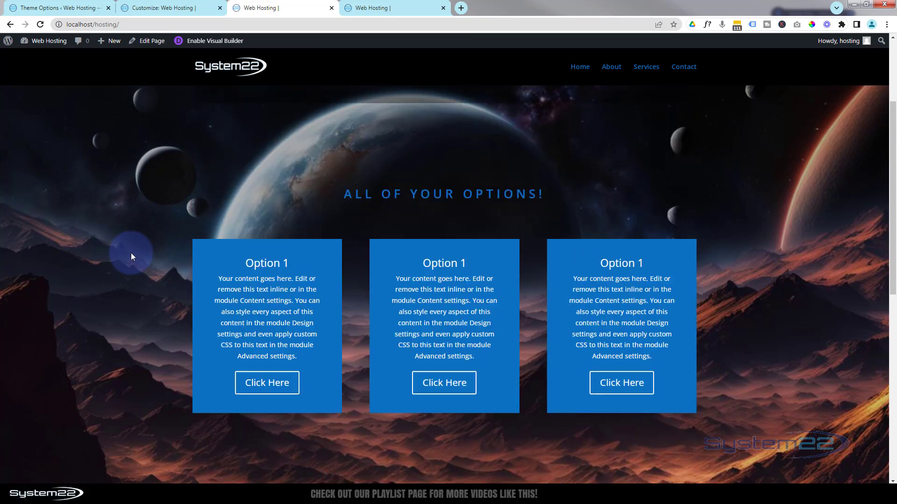
scroll(131, 253, up, 3)
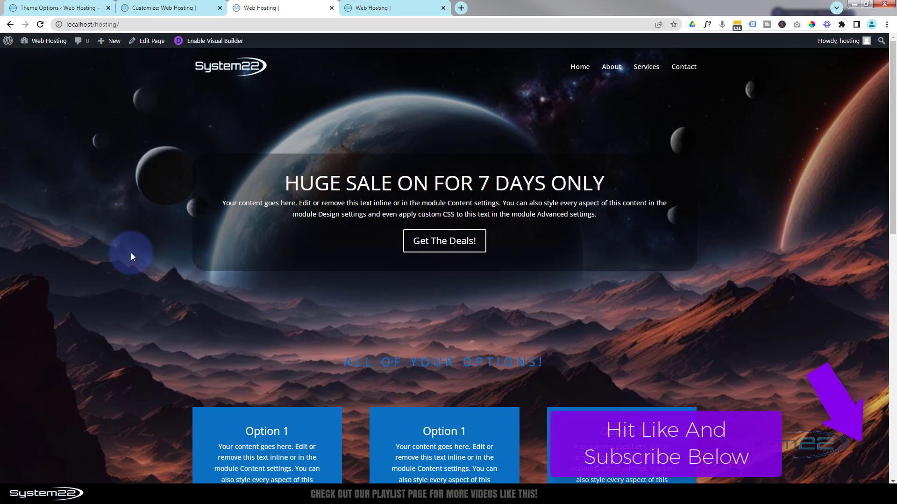
scroll(131, 254, down, 3)
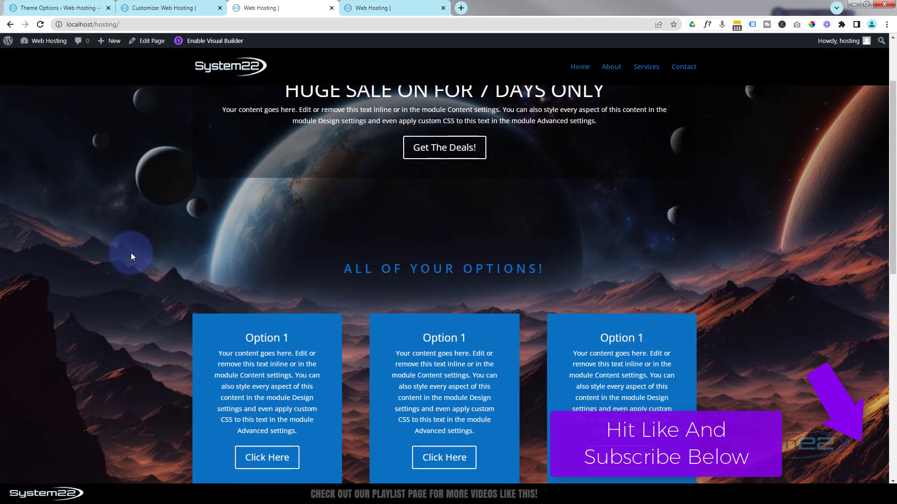
scroll(131, 253, down, 6)
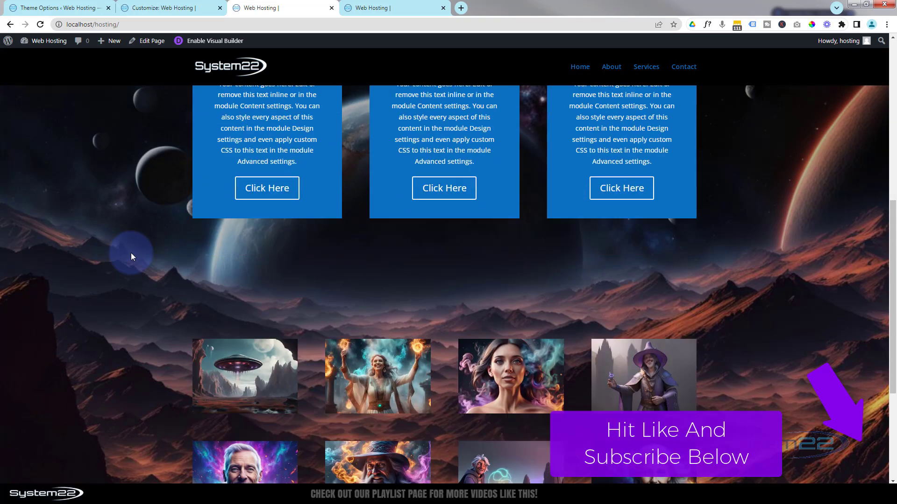
scroll(131, 253, up, 3)
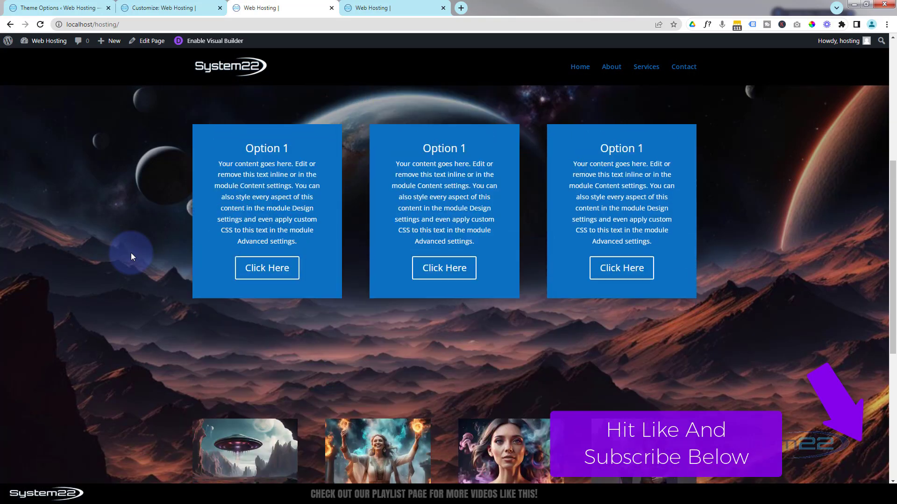
scroll(130, 254, up, 6)
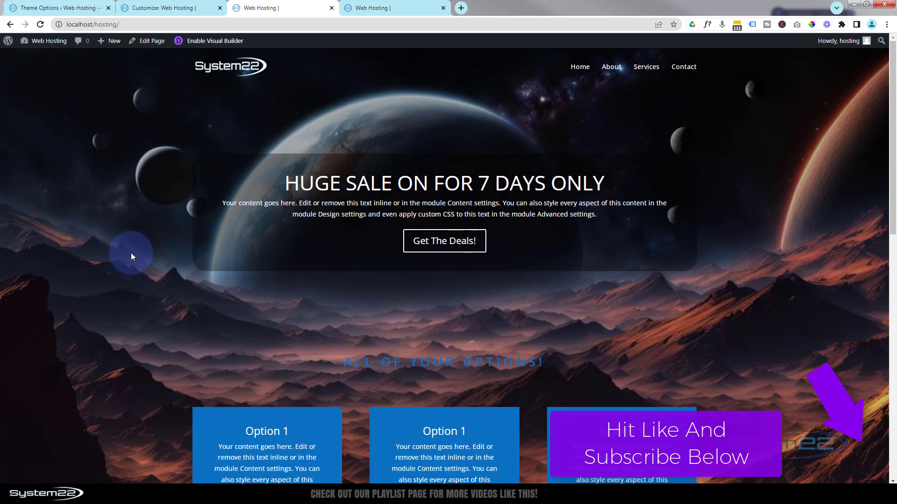